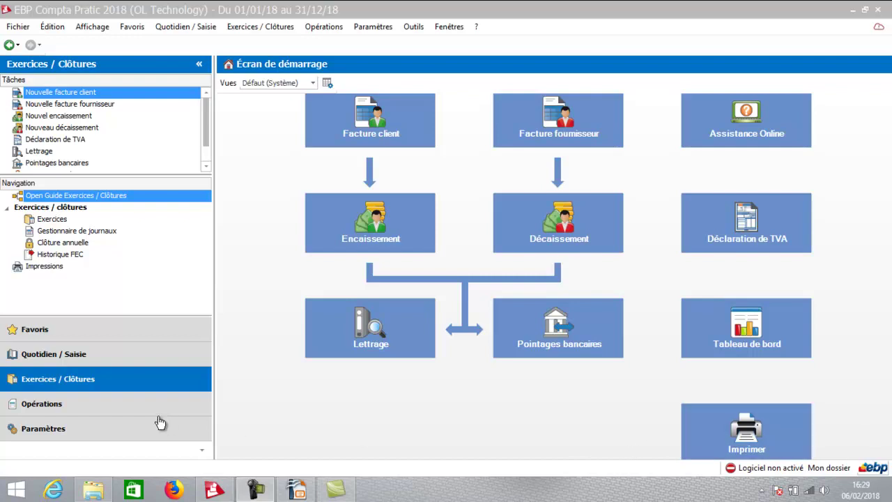
Open the account consultation and lettering window from the daily entry section, keeping all account types in scope.
{"action": "left_click", "coordinate": [51, 360]}
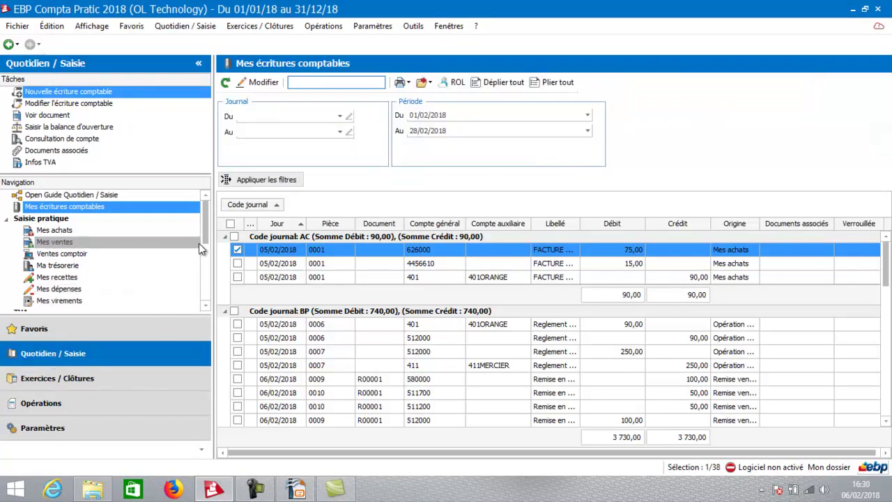
{"action": "left_click", "coordinate": [78, 139]}
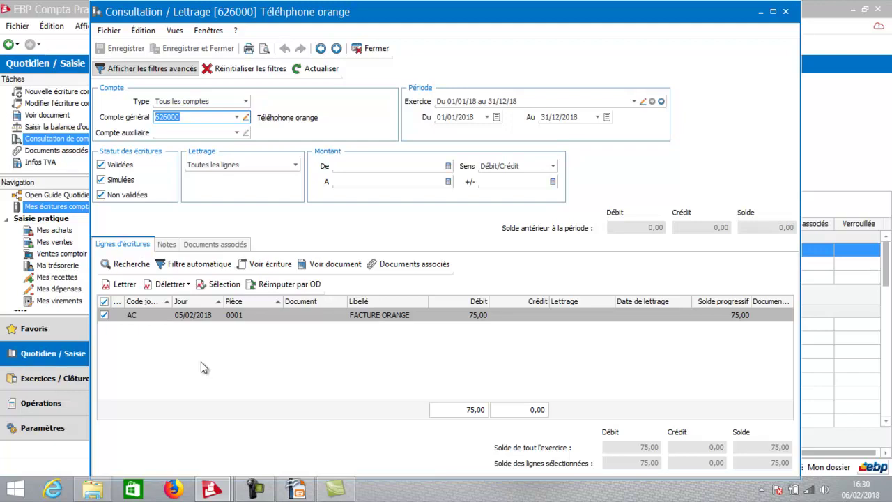
{"action": "left_click", "coordinate": [245, 102]}
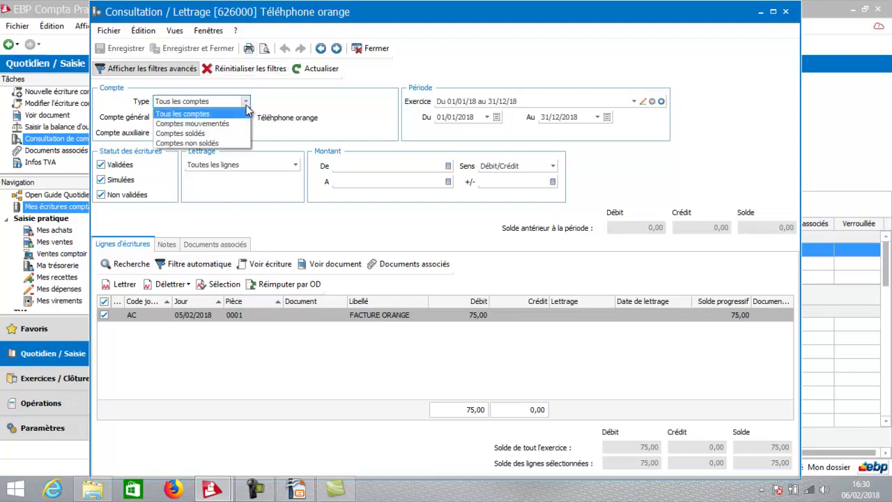
{"action": "left_click", "coordinate": [279, 119]}
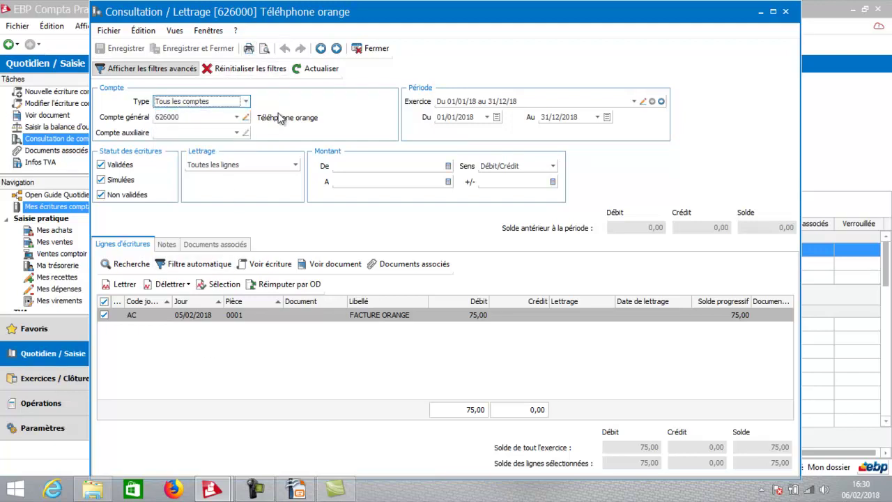
Show the entry lines of general account 401 Fournisseurs for the supplier auxiliary account 401ORANGE.
{"action": "left_click", "coordinate": [237, 119]}
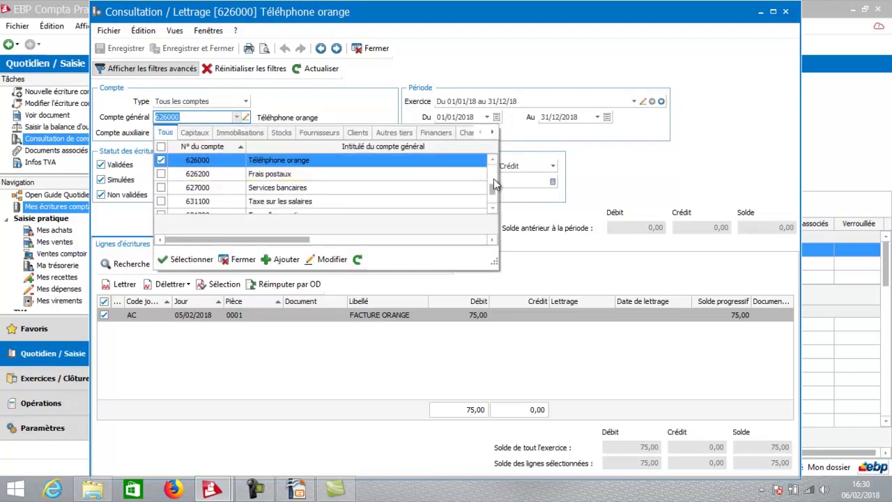
{"action": "left_click", "coordinate": [324, 133]}
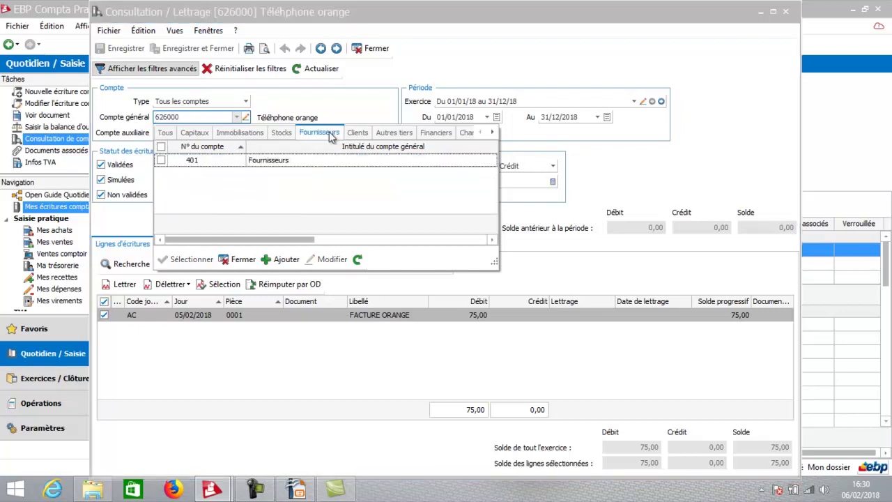
{"action": "double_click", "coordinate": [313, 167]}
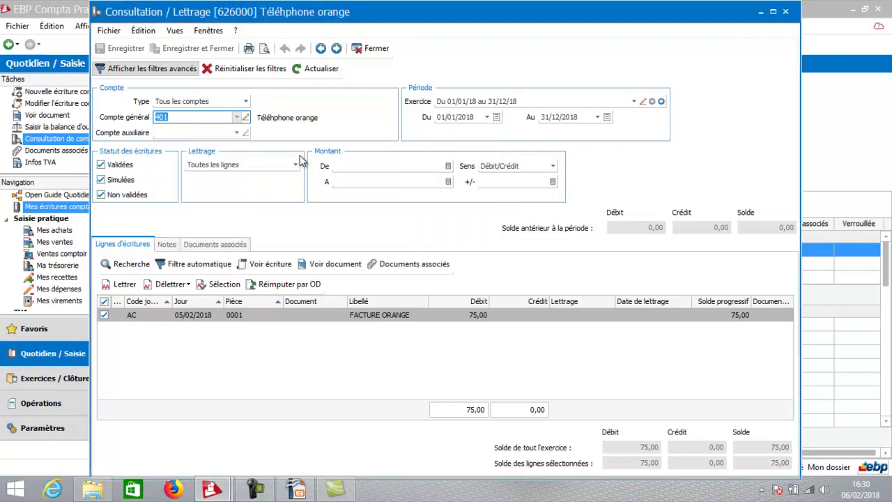
{"action": "left_click", "coordinate": [237, 133]}
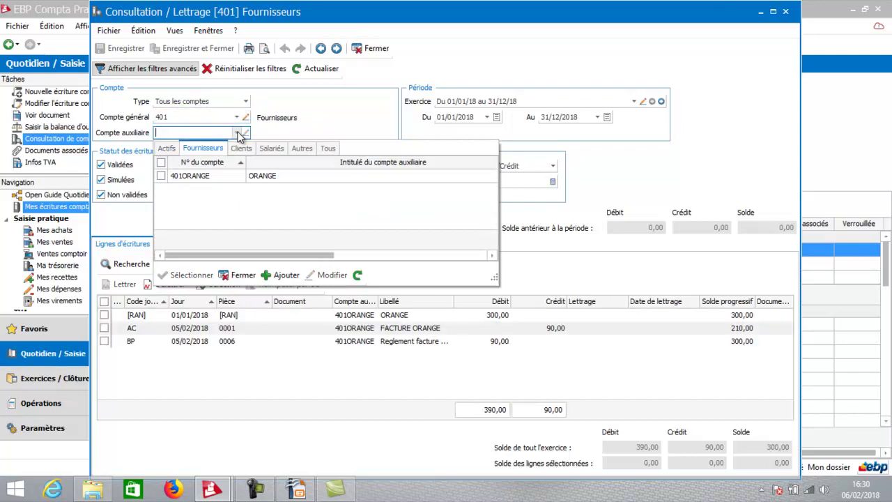
{"action": "double_click", "coordinate": [220, 175]}
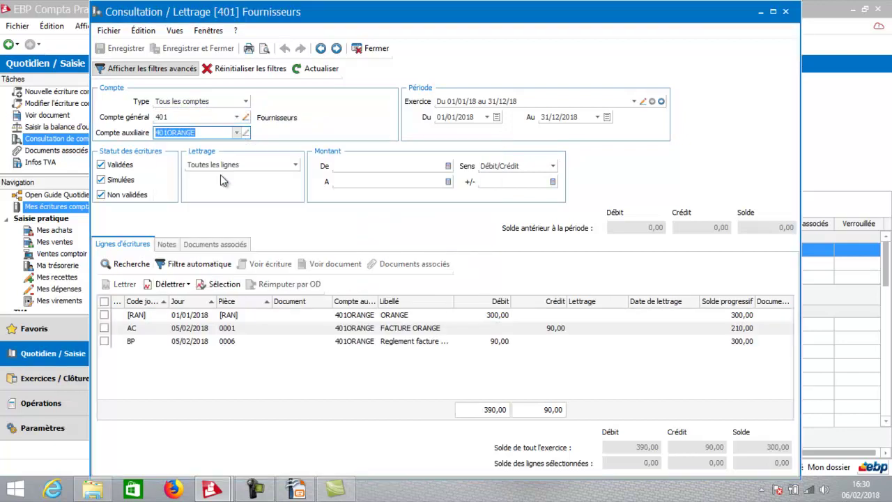
{"action": "key", "text": "Tab"}
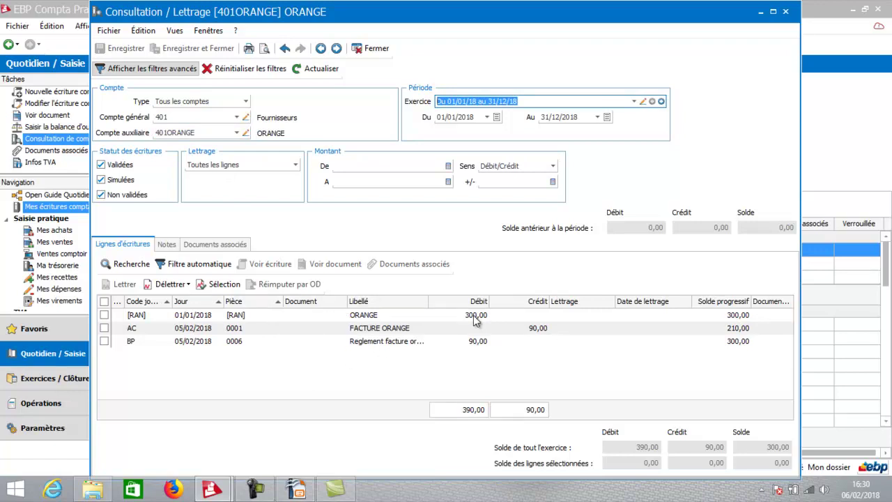
Letter the FACTURE ORANGE line, piece 0001, together with its payment line, piece 0006, using code AAA and date 06/02/2018.
{"action": "left_click", "coordinate": [529, 329]}
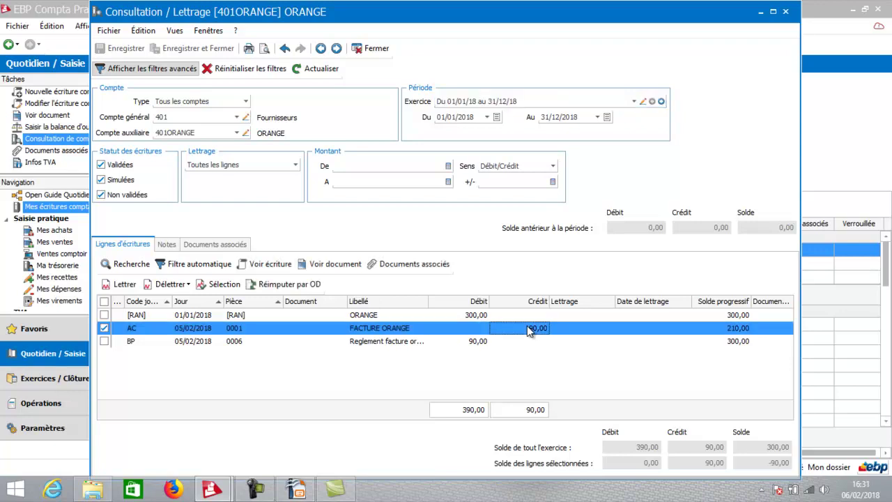
{"action": "left_click", "coordinate": [461, 346]}
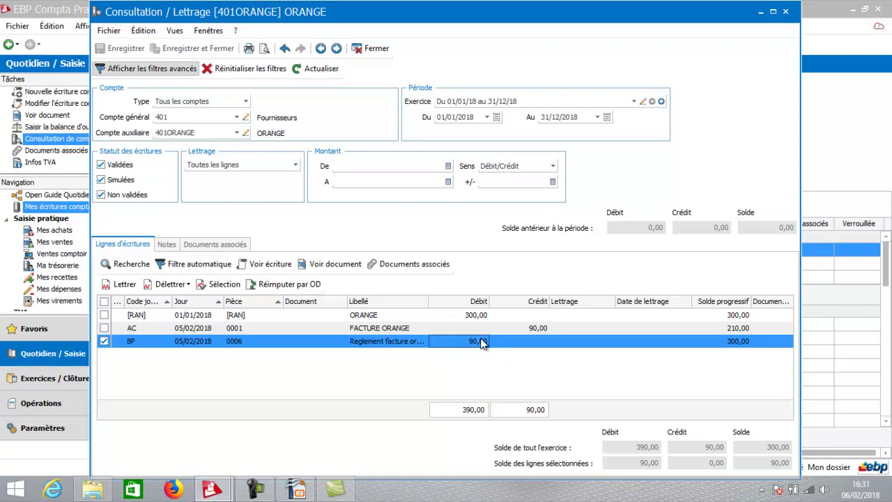
{"action": "left_click", "coordinate": [105, 329]}
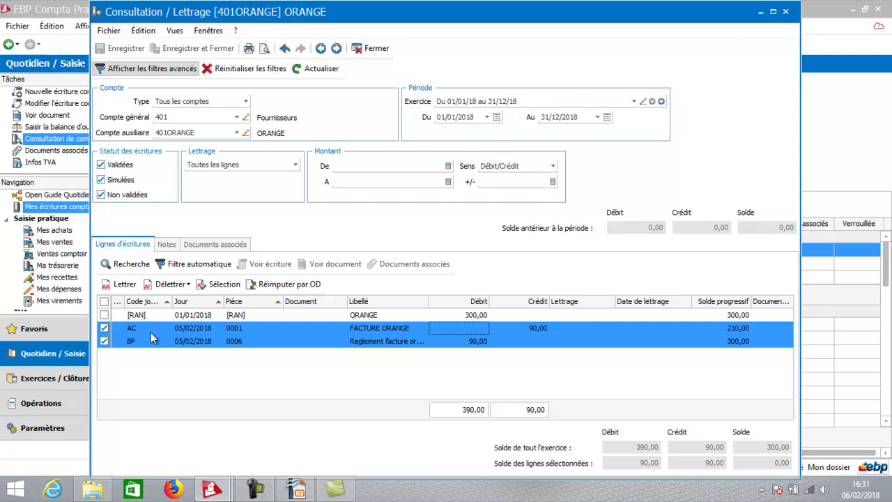
{"action": "left_click", "coordinate": [122, 285]}
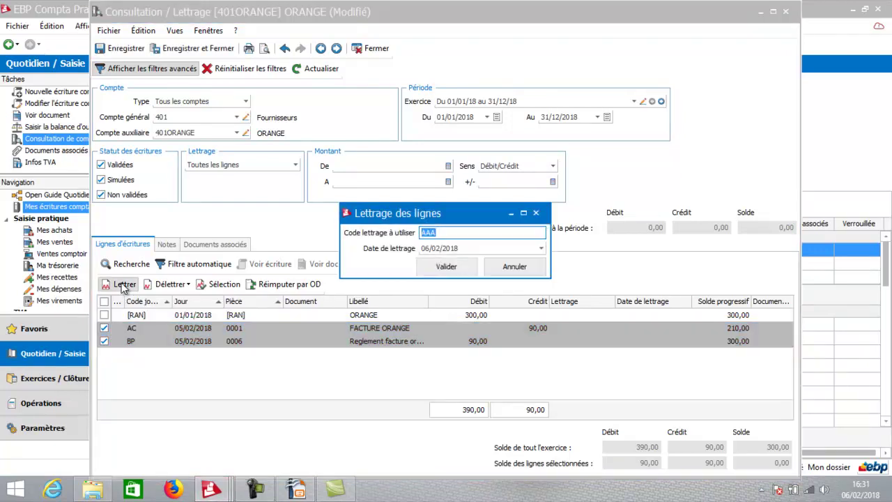
{"action": "left_click", "coordinate": [450, 270]}
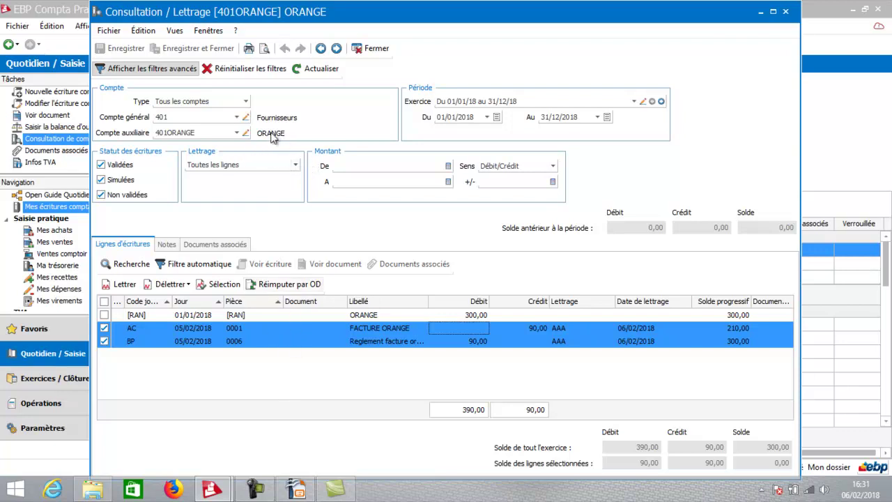
Show only unlettered lines and switch to general account 411 Clients, consulting the first customer's auxiliary account.
{"action": "left_click", "coordinate": [296, 166]}
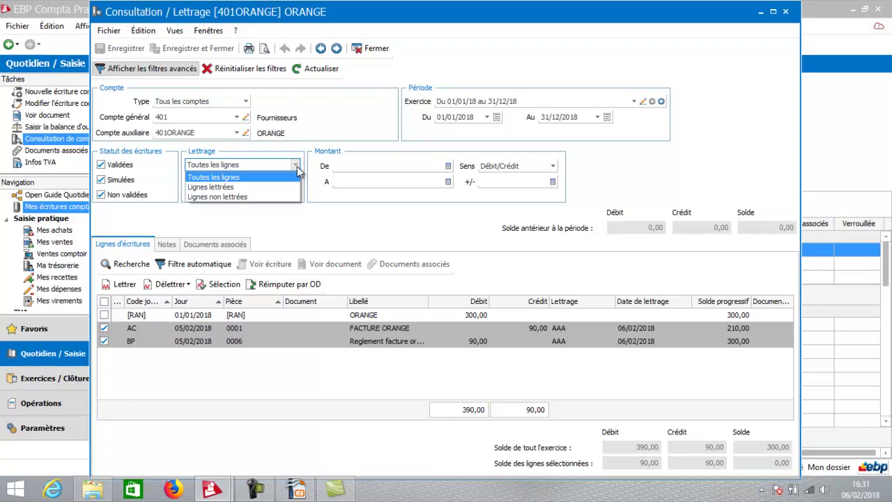
{"action": "left_click", "coordinate": [281, 198]}
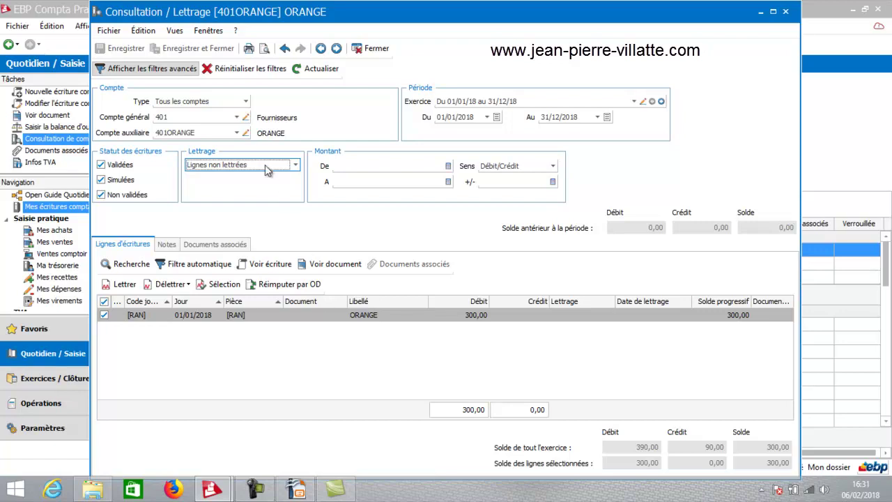
{"action": "left_click", "coordinate": [238, 118]}
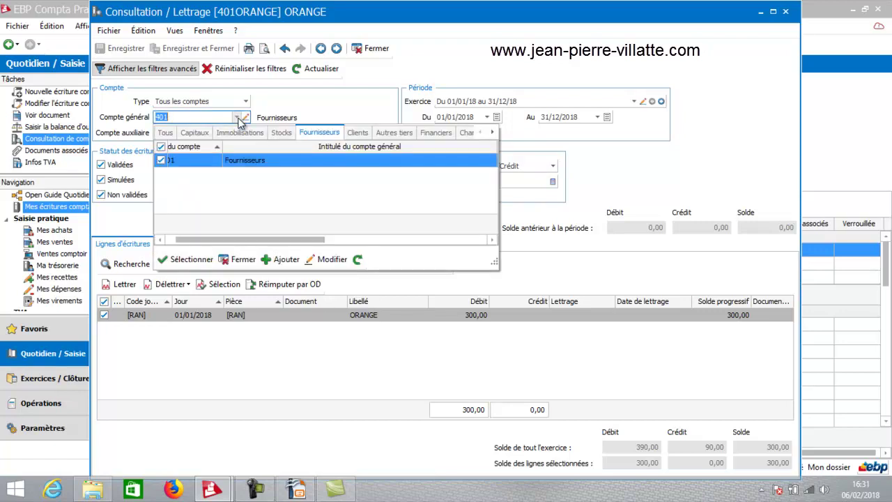
{"action": "left_click", "coordinate": [362, 133]}
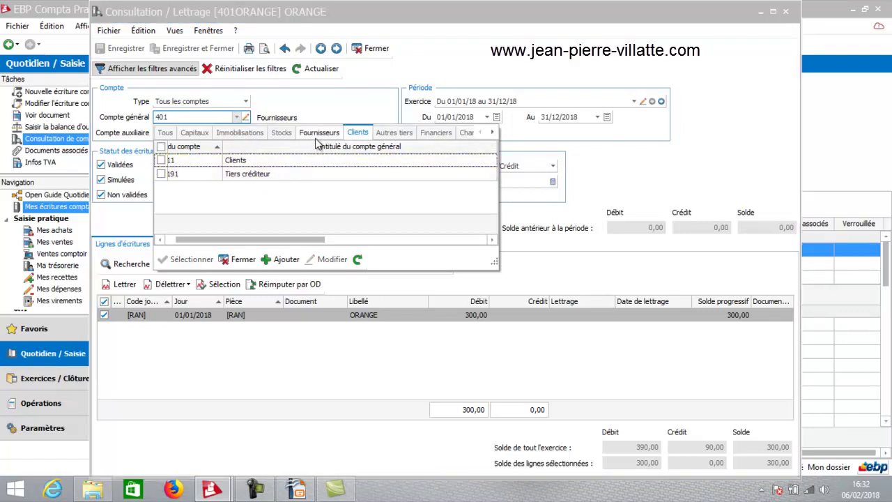
{"action": "left_click", "coordinate": [237, 159]}
{"action": "left_click", "coordinate": [238, 134]}
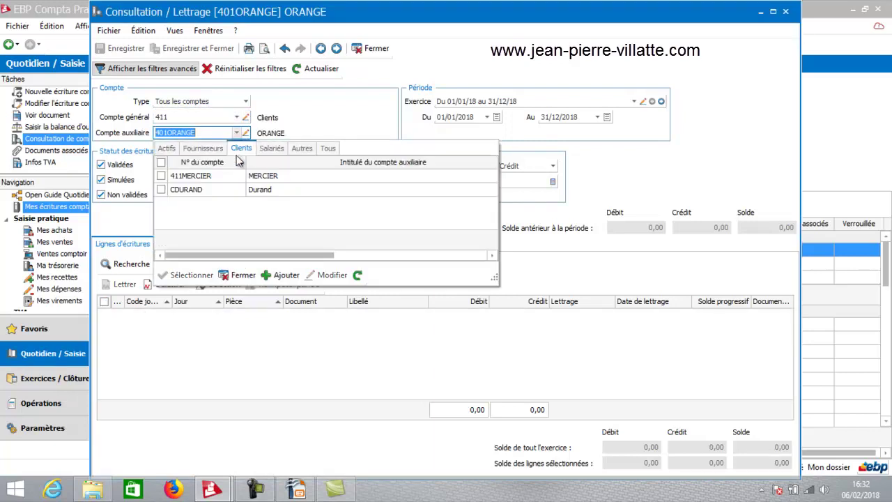
{"action": "left_click", "coordinate": [228, 183]}
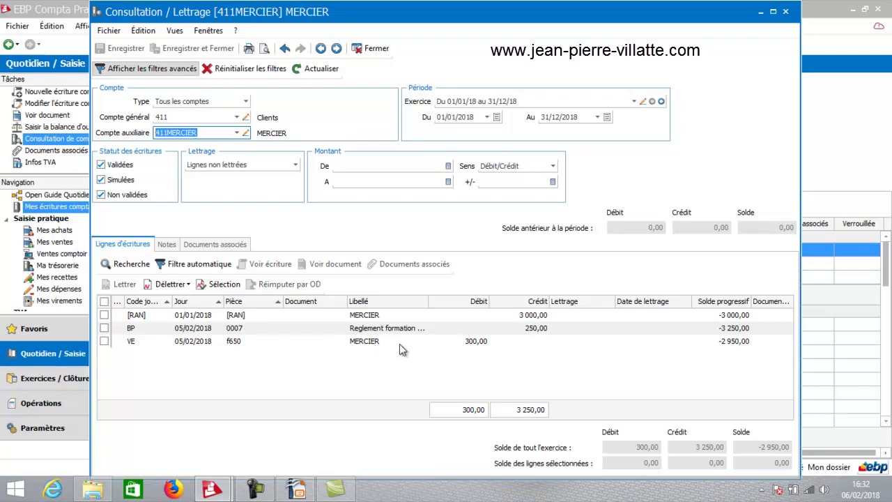
{"action": "left_click", "coordinate": [481, 343]}
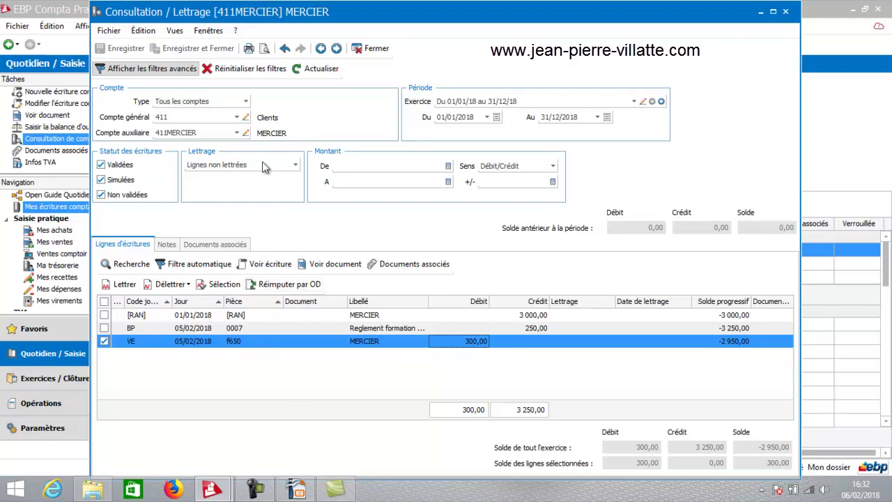
In the second customer's auxiliary account, letter the RGLT00001 line with credit note AD00000001 using code AAA and date 06/02/2018.
{"action": "left_click", "coordinate": [237, 132]}
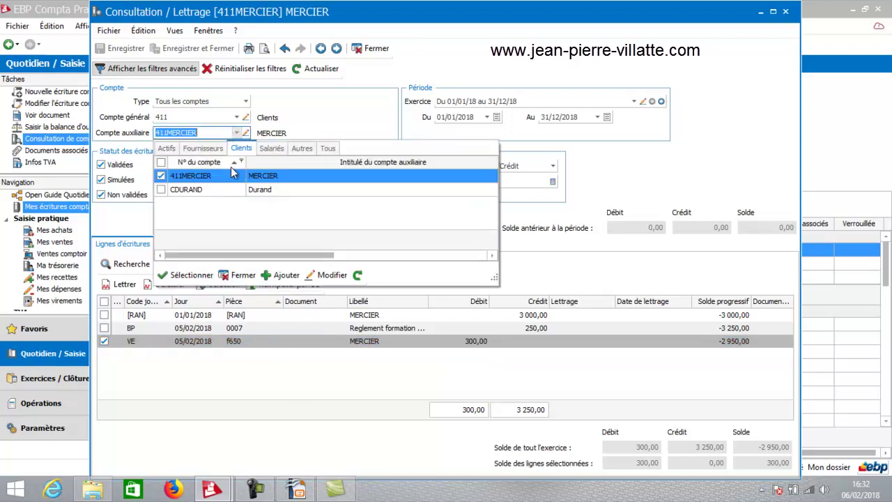
{"action": "left_click", "coordinate": [224, 189]}
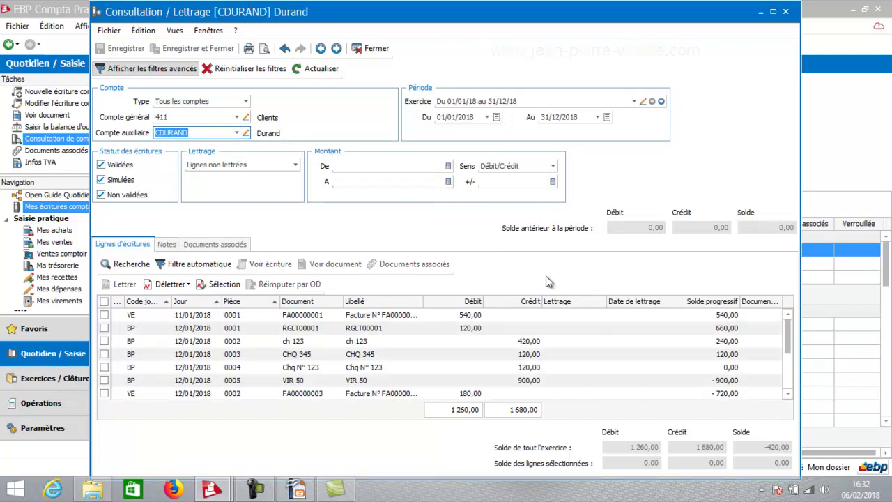
{"action": "left_click", "coordinate": [354, 329]}
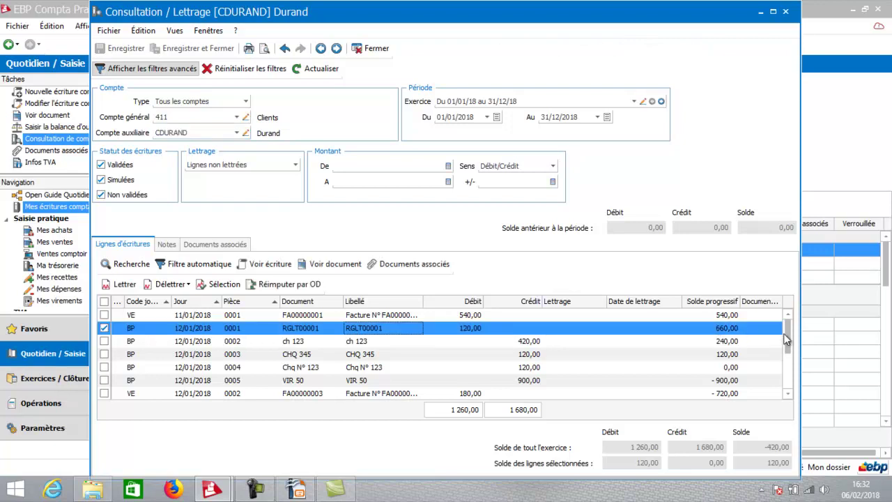
{"action": "left_click_drag", "start_coordinate": [786, 339], "coordinate": [787, 373]}
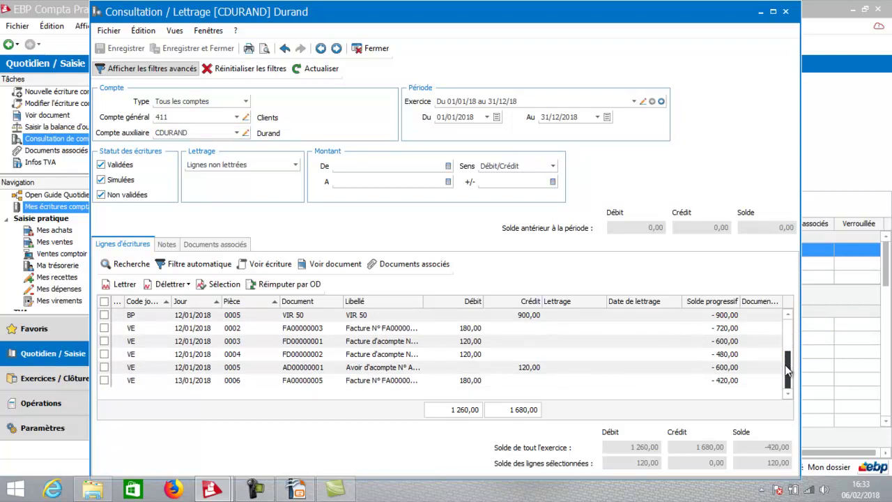
{"action": "left_click_drag", "start_coordinate": [788, 373], "coordinate": [782, 334]}
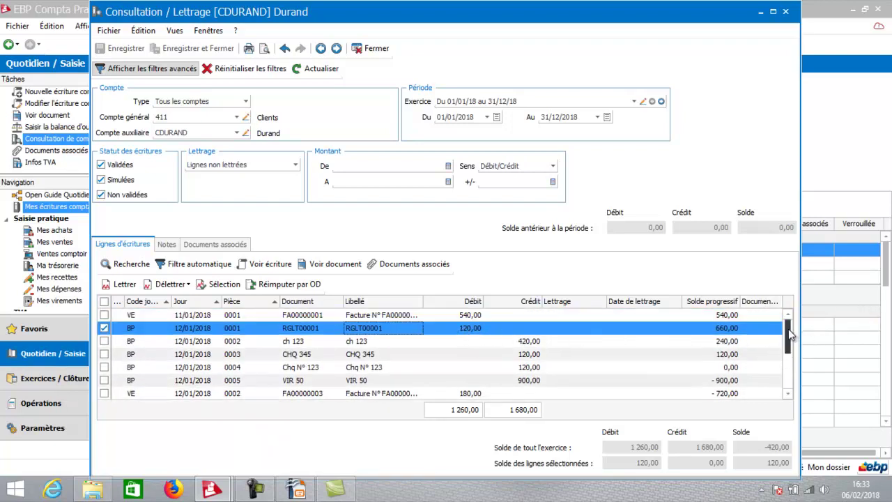
{"action": "left_click_drag", "start_coordinate": [792, 335], "coordinate": [787, 365]}
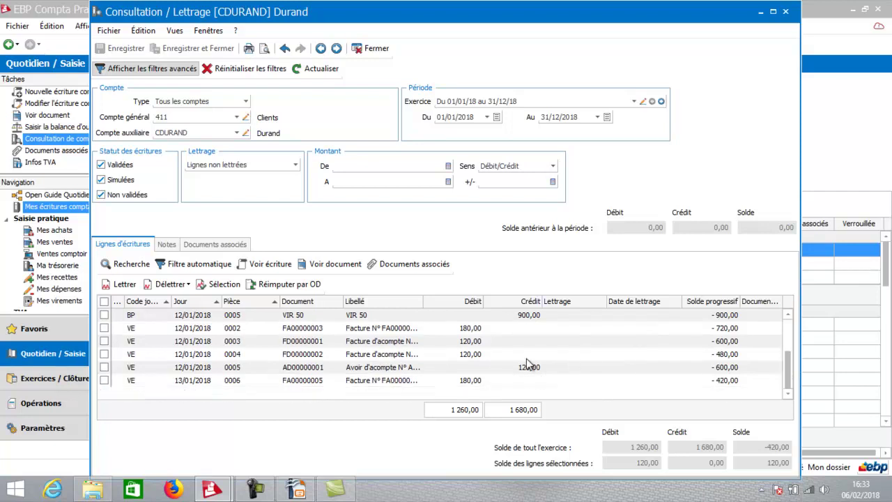
{"action": "left_click", "coordinate": [104, 367]}
{"action": "left_click_drag", "start_coordinate": [788, 385], "coordinate": [789, 338]}
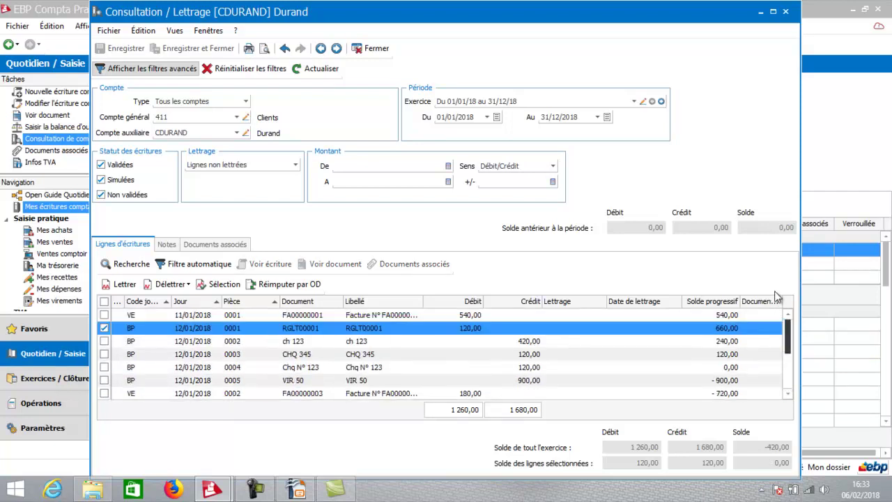
{"action": "left_click", "coordinate": [119, 285]}
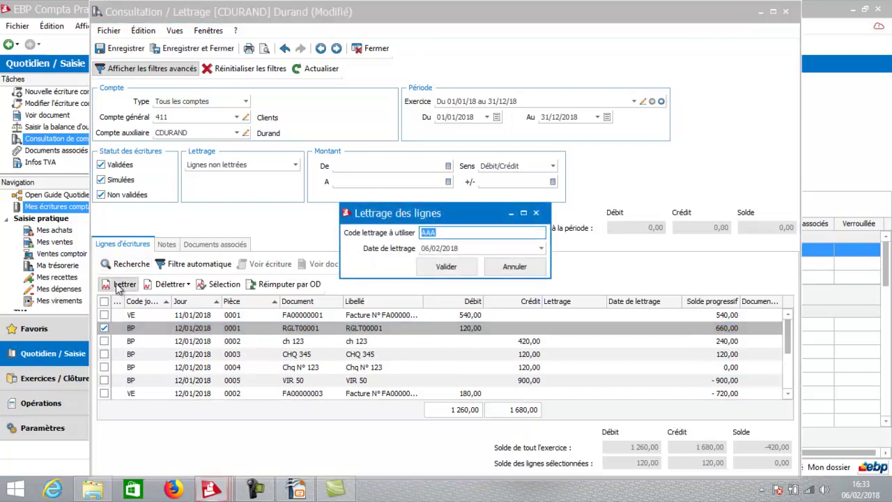
{"action": "left_click", "coordinate": [435, 267]}
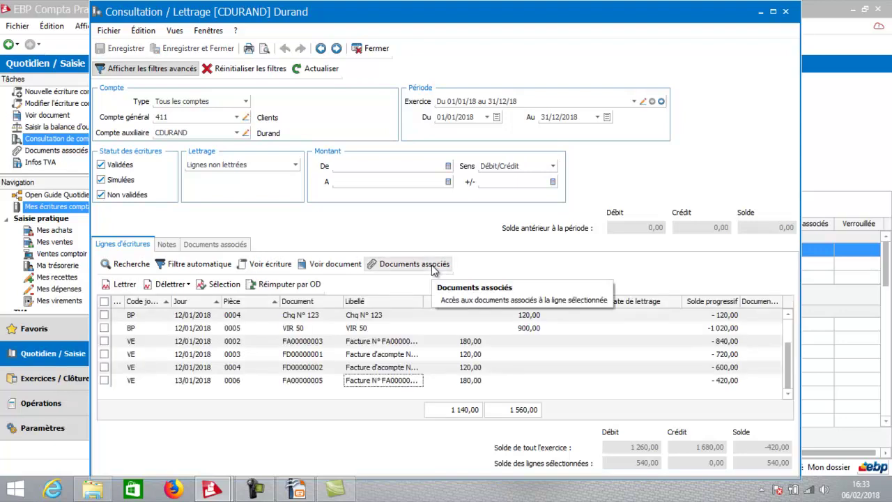
Show only lettered lines and unletter the RGLT00001 line and credit note AD00000001 by lettering code AAA.
{"action": "left_click", "coordinate": [295, 165]}
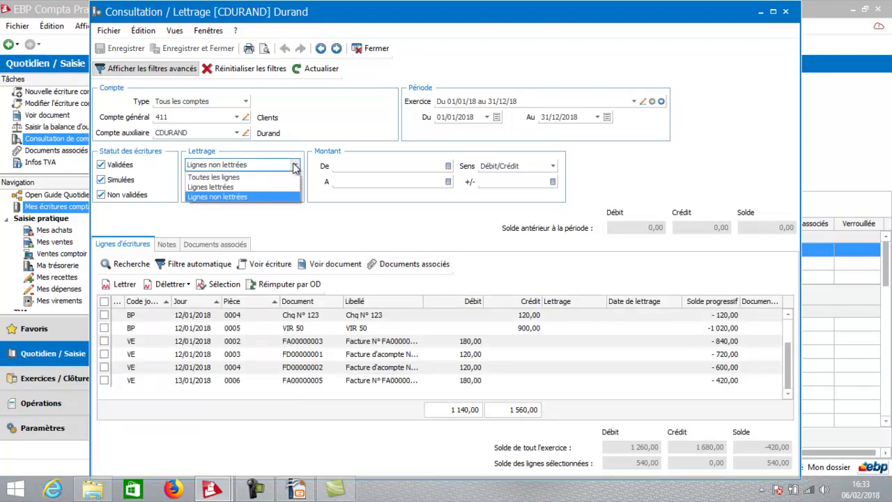
{"action": "left_click", "coordinate": [280, 187]}
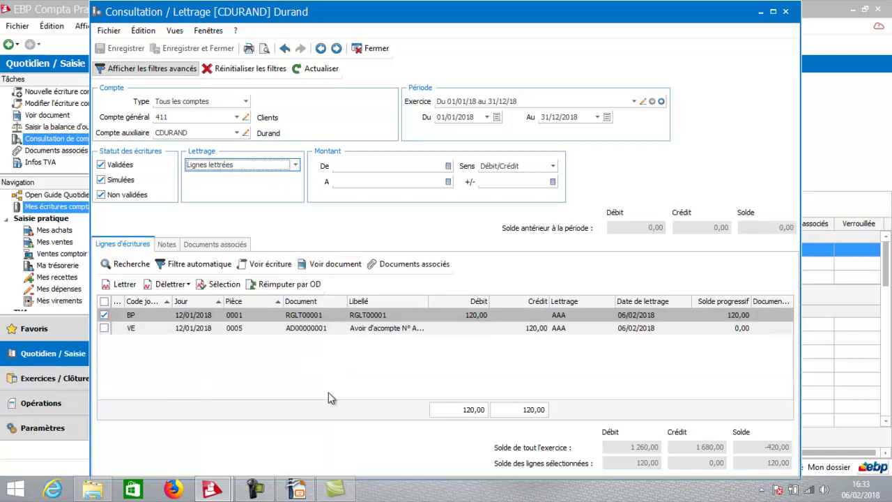
{"action": "left_click", "coordinate": [104, 328]}
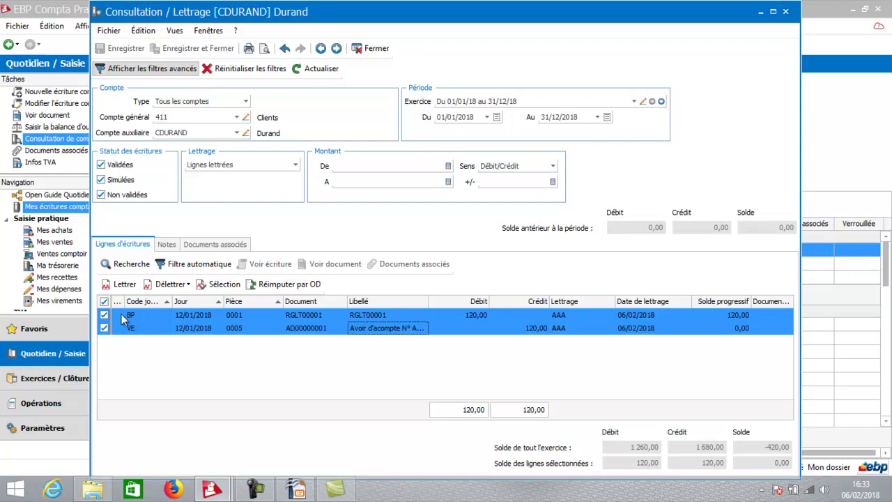
{"action": "left_click", "coordinate": [178, 291]}
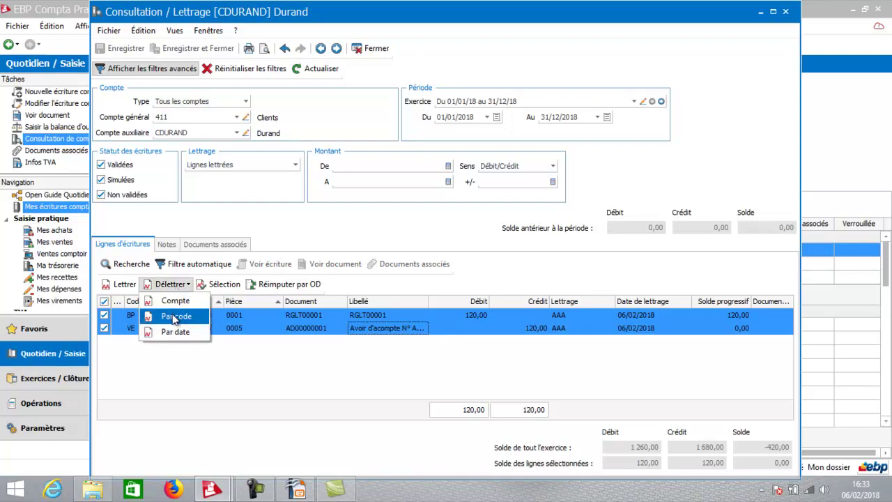
{"action": "left_click", "coordinate": [174, 317]}
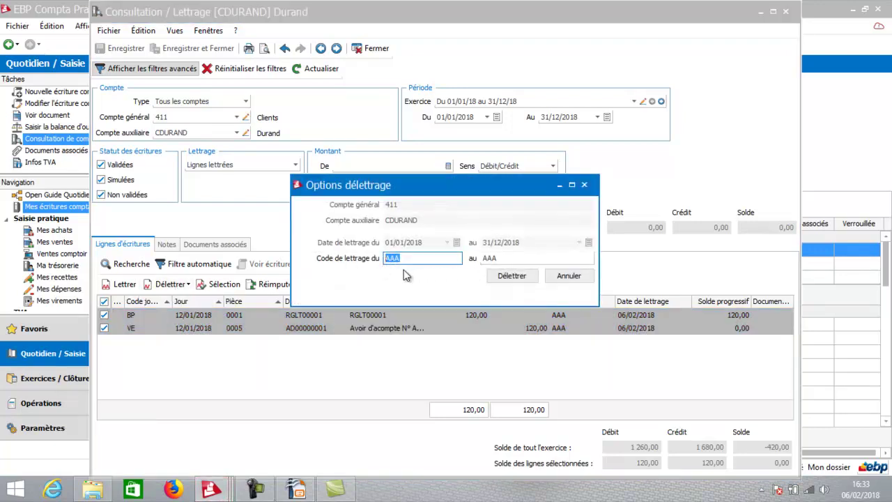
{"action": "left_click", "coordinate": [511, 277]}
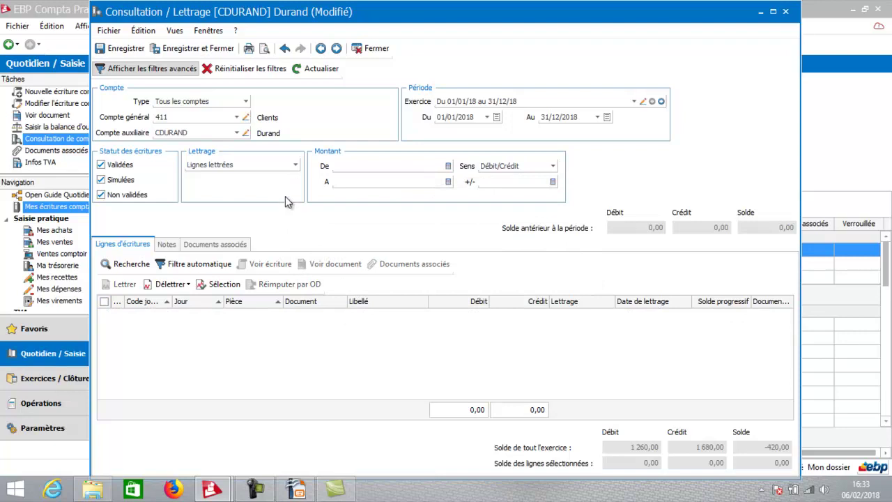
Show the customer account's unlettered lines again, and close the consultation window saving the changes.
{"action": "left_click", "coordinate": [295, 165]}
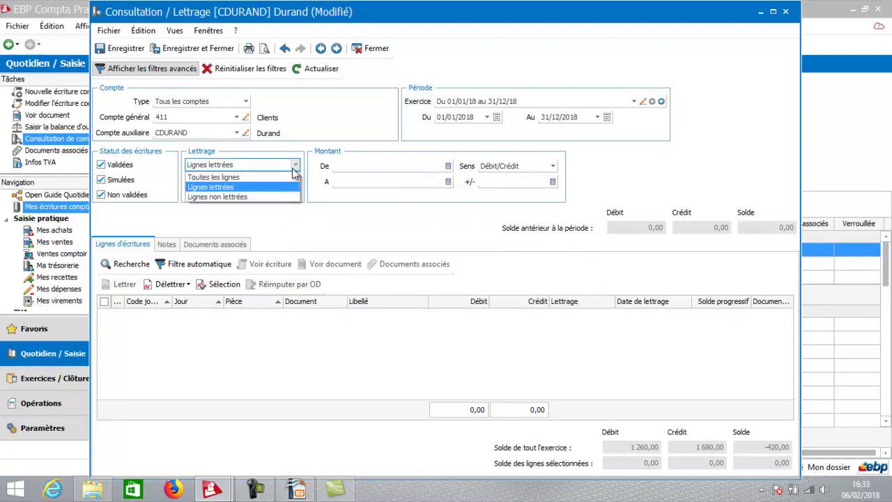
{"action": "left_click", "coordinate": [279, 198]}
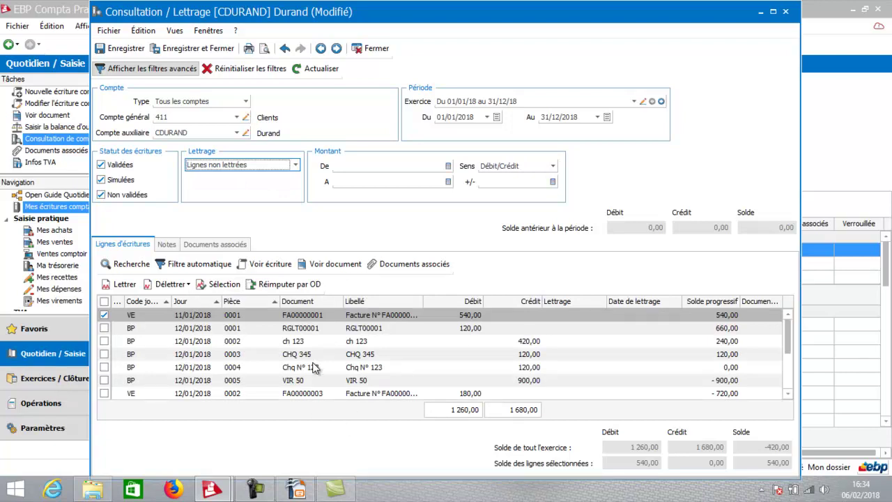
{"action": "left_click", "coordinate": [371, 50]}
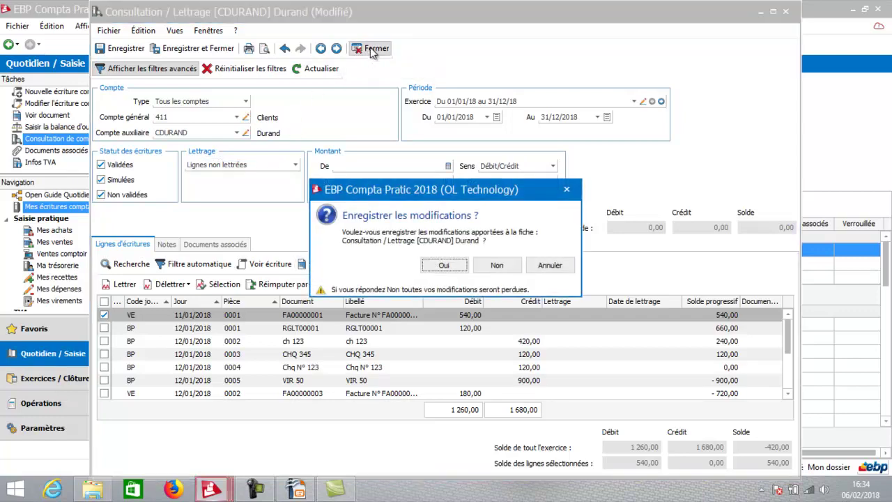
{"action": "left_click", "coordinate": [440, 265]}
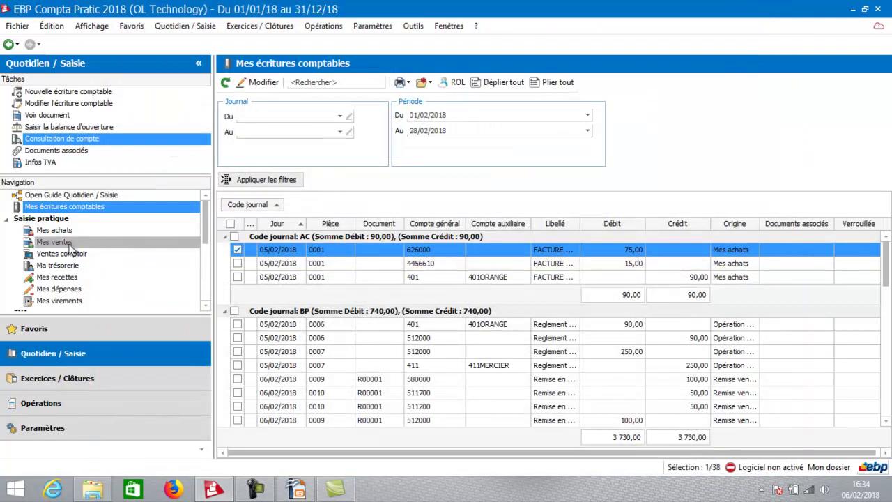
Display the Open Guide Quotidien / Saisie, view the customer's lines grouped in the simplified lettering window, and close that window.
{"action": "left_click", "coordinate": [78, 142]}
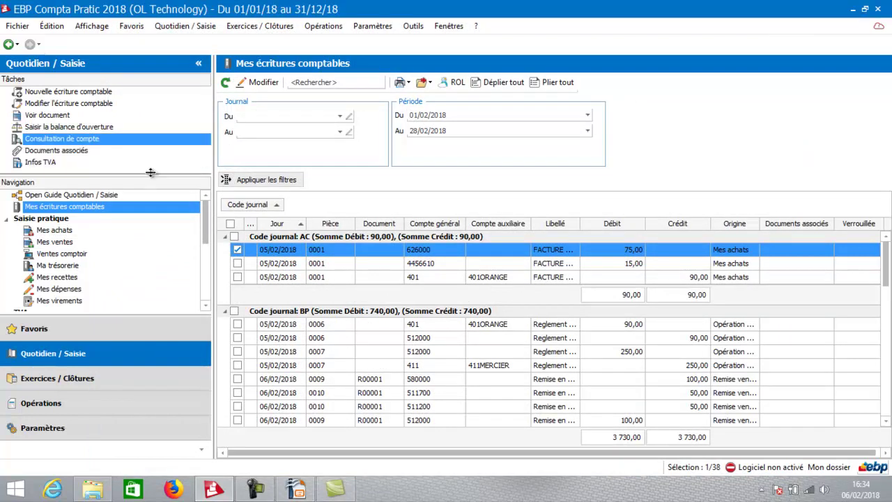
{"action": "left_click", "coordinate": [74, 198]}
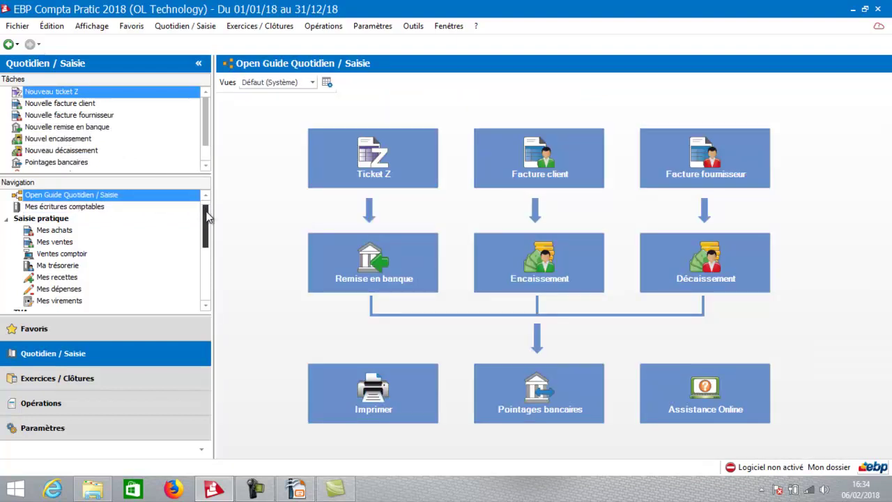
{"action": "left_click_drag", "start_coordinate": [207, 218], "coordinate": [202, 275]}
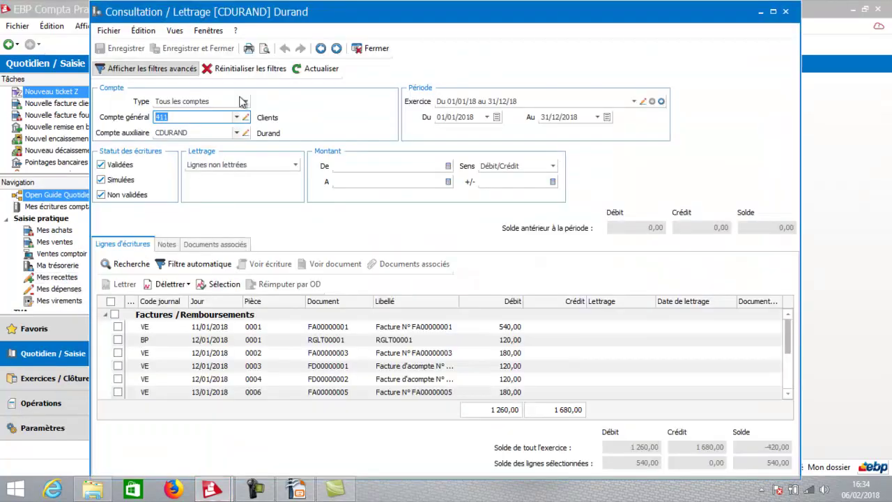
{"action": "left_click", "coordinate": [378, 48]}
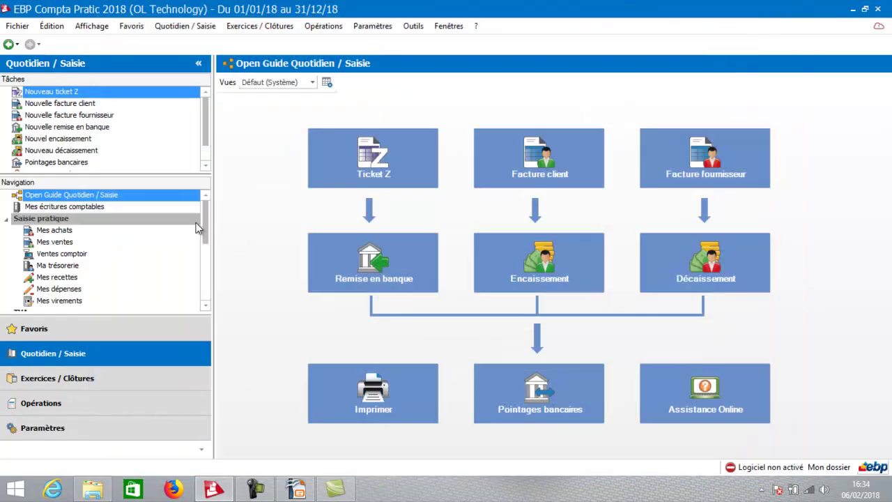
Add Lettrage simplifié to the favourites, save the favourites list and display the Mes ventes favourite.
{"action": "left_click_drag", "start_coordinate": [203, 225], "coordinate": [203, 278]}
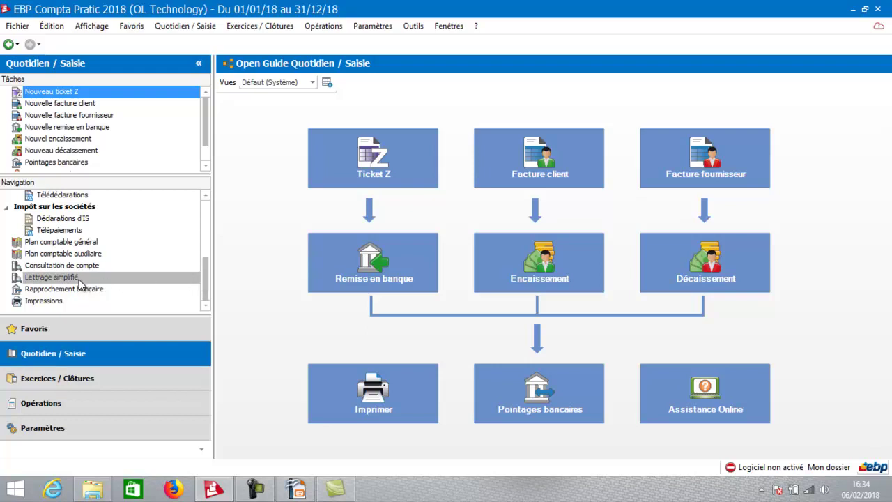
{"action": "right_click", "coordinate": [68, 282]}
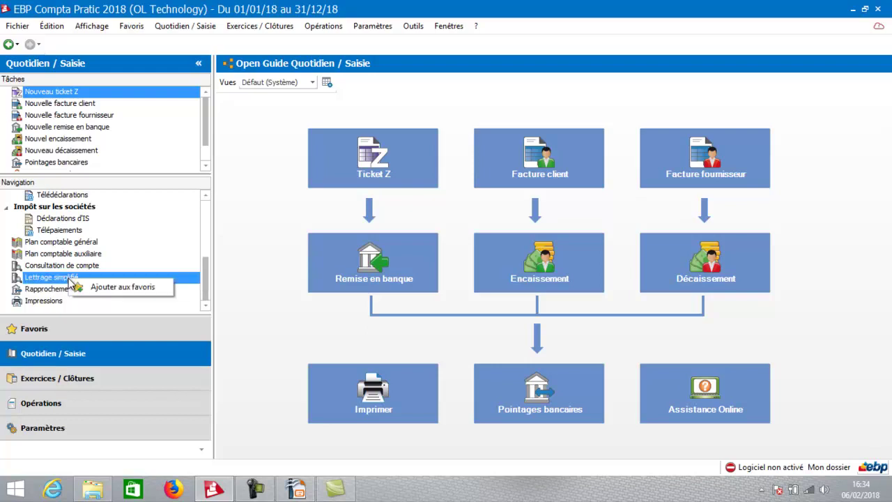
{"action": "left_click", "coordinate": [91, 292]}
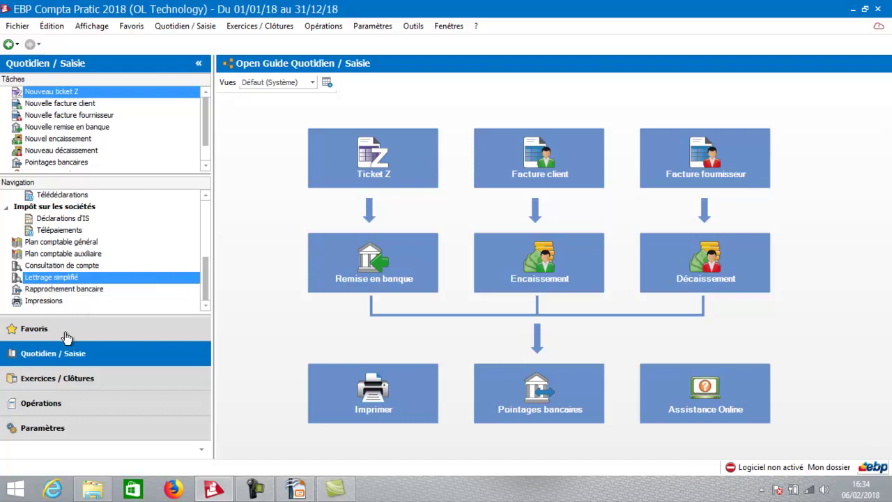
{"action": "left_click", "coordinate": [64, 333]}
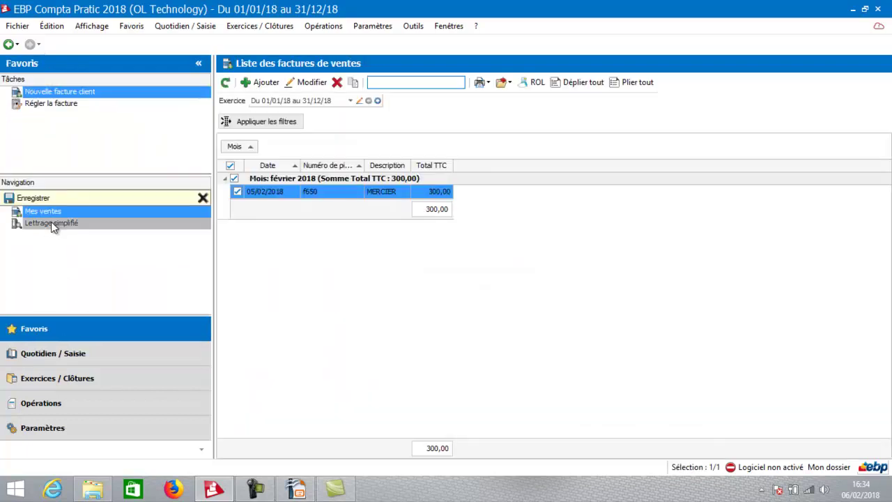
{"action": "left_click", "coordinate": [39, 199]}
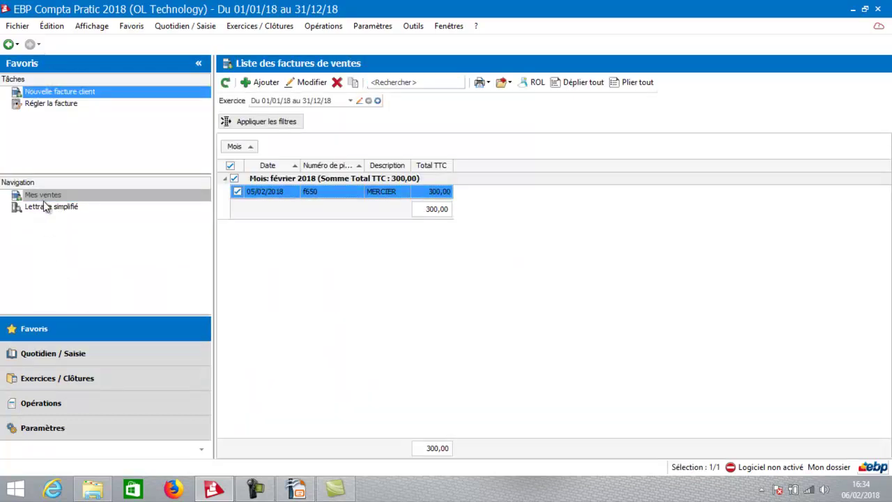
{"action": "left_click", "coordinate": [43, 198]}
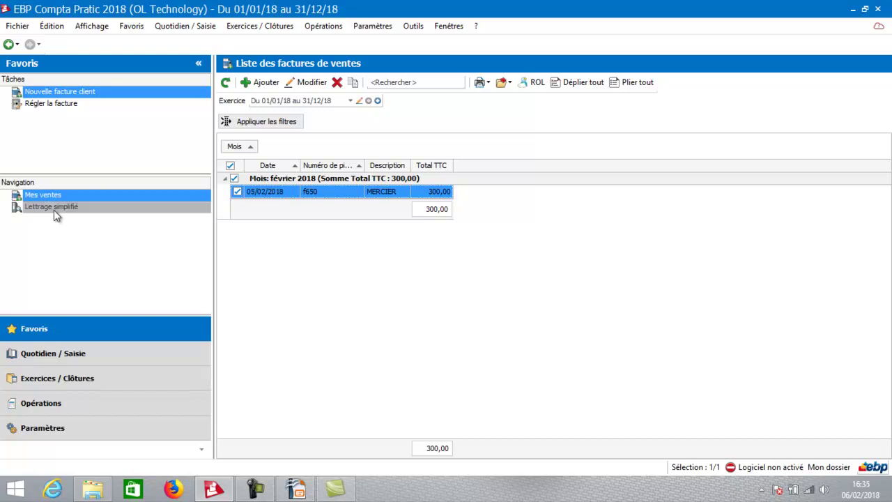